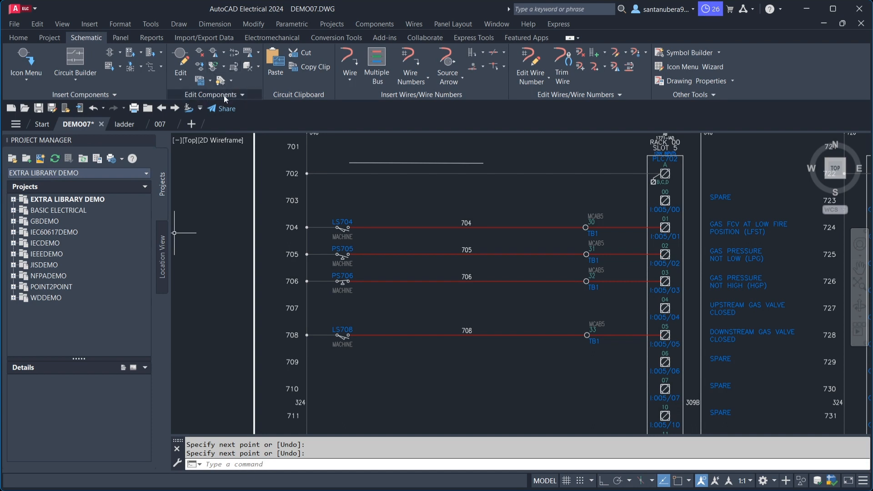
# Scoot switches LS704, PS706 and PS705 to the right along their own wires so that they are staggered.
pyautogui.click(223, 54)
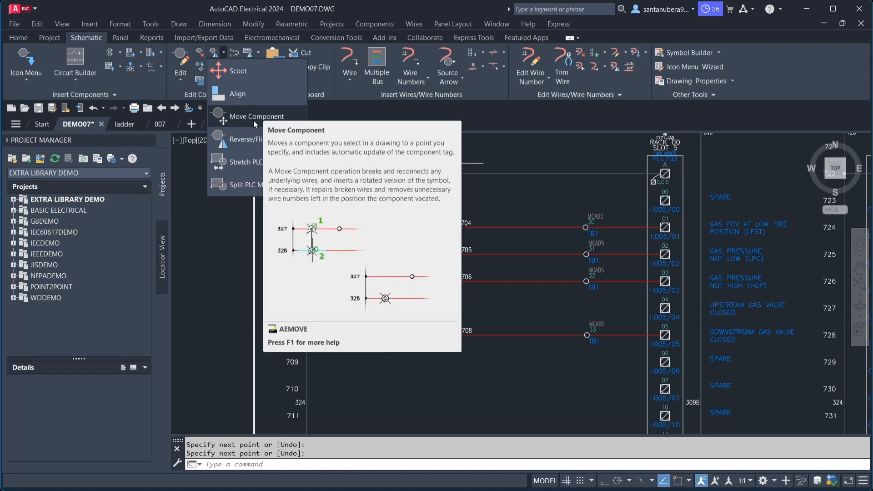
pyautogui.click(244, 72)
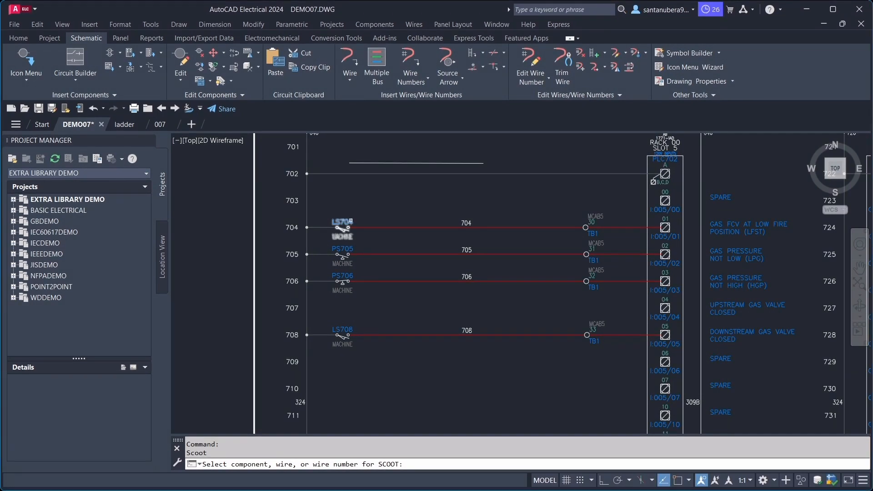
pyautogui.click(344, 224)
pyautogui.click(397, 228)
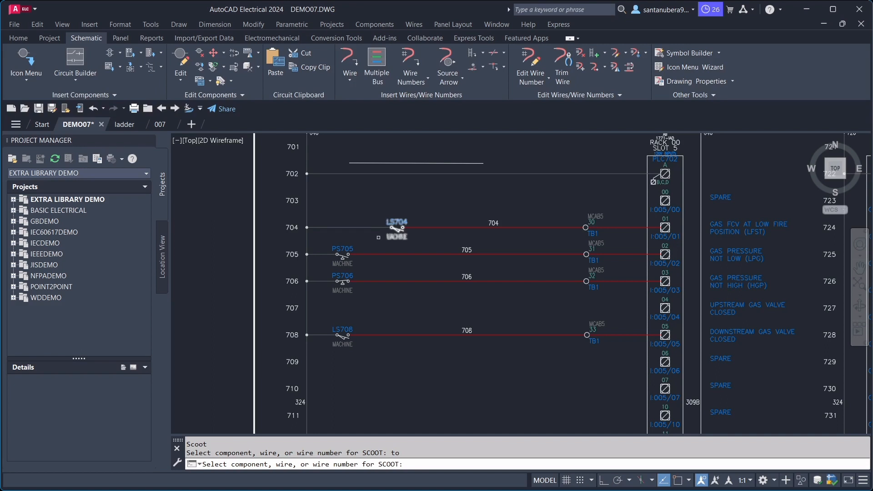
pyautogui.click(340, 288)
pyautogui.click(431, 296)
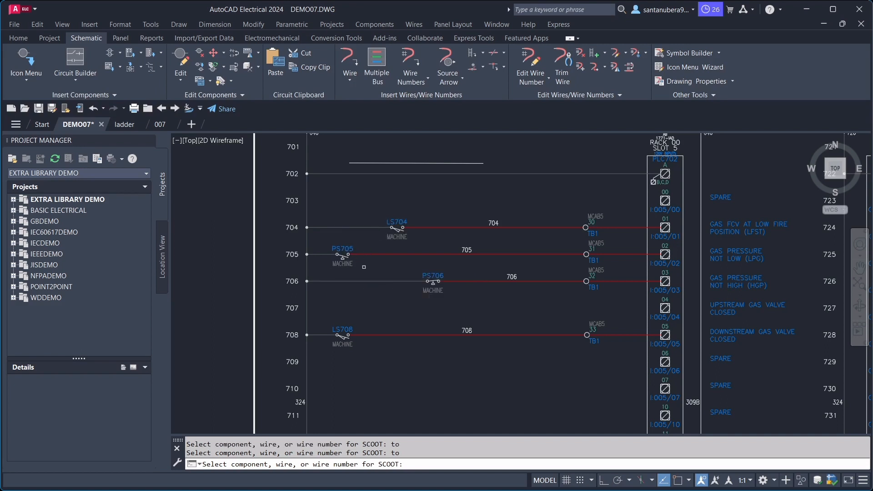
pyautogui.click(342, 255)
pyautogui.click(473, 253)
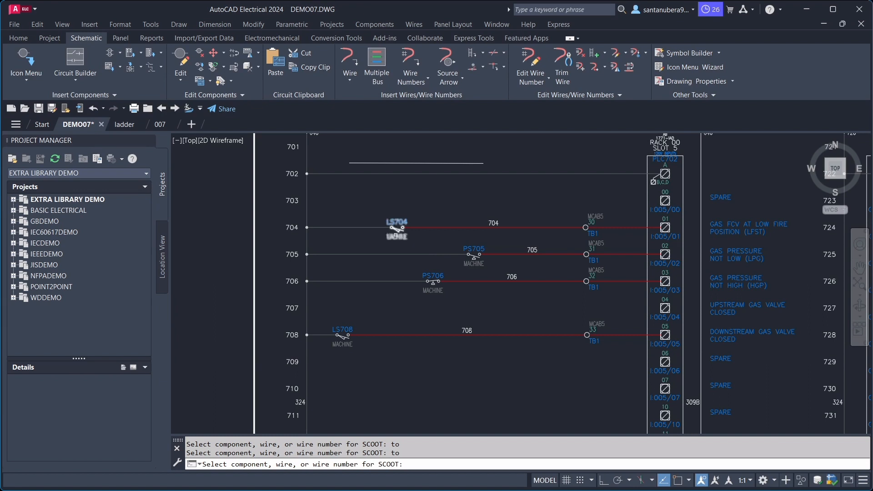
# Scoot LS704 slightly farther right along its wire, and try to scoot the wire on line 702.
pyautogui.click(396, 234)
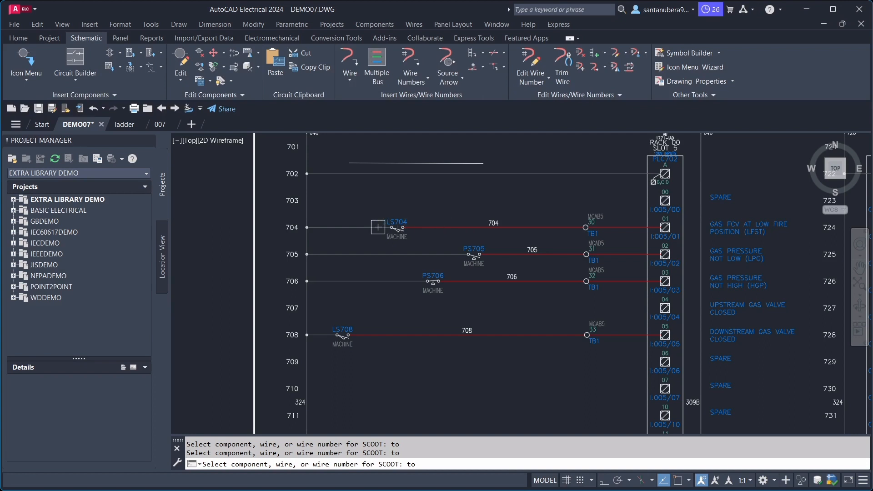
pyautogui.click(409, 226)
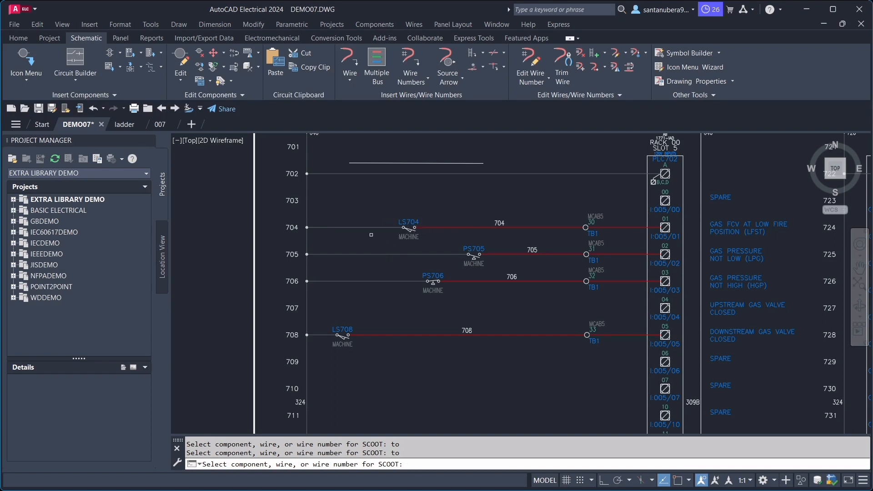
pyautogui.click(354, 173)
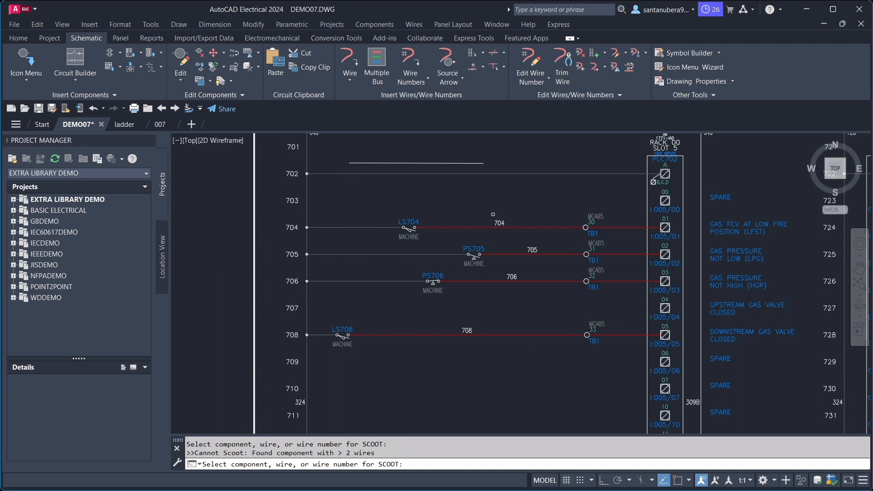
# Move component LS704 from line 704 up to the wire on line 702 and retag it for its new line reference.
pyautogui.click(224, 53)
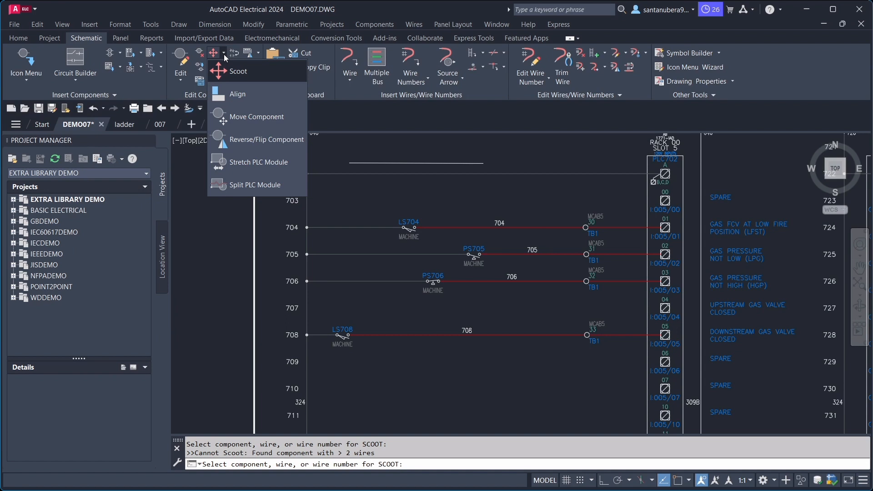
pyautogui.click(246, 117)
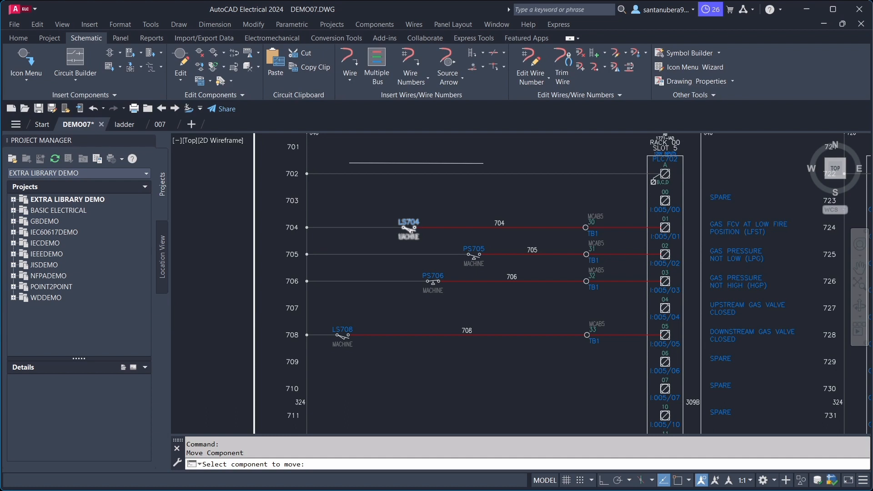
pyautogui.click(408, 228)
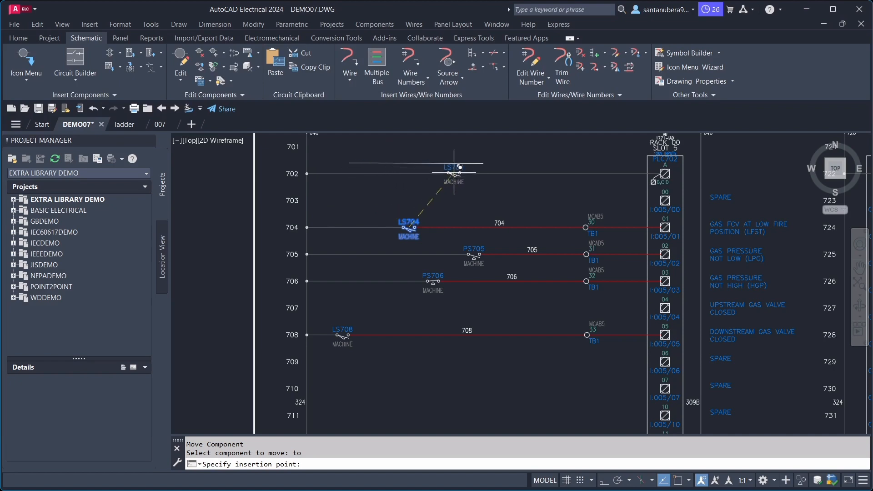
pyautogui.click(477, 175)
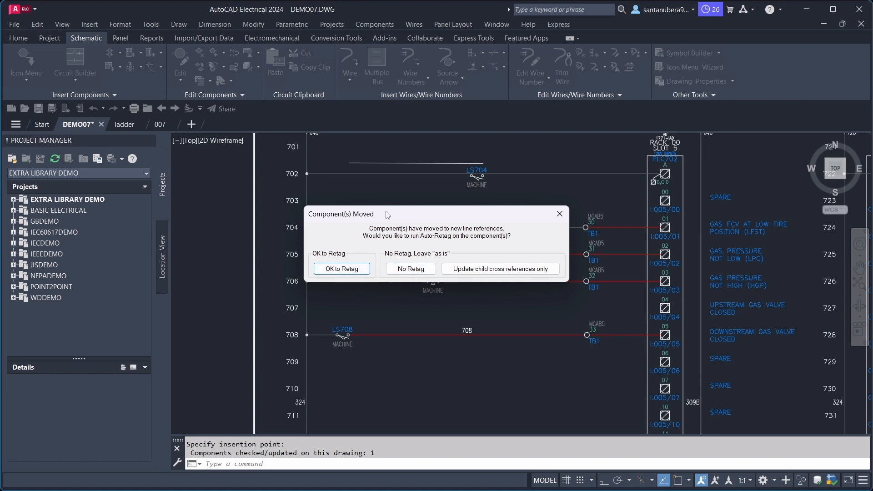
pyautogui.moveTo(387, 214); pyautogui.dragTo(375, 287)
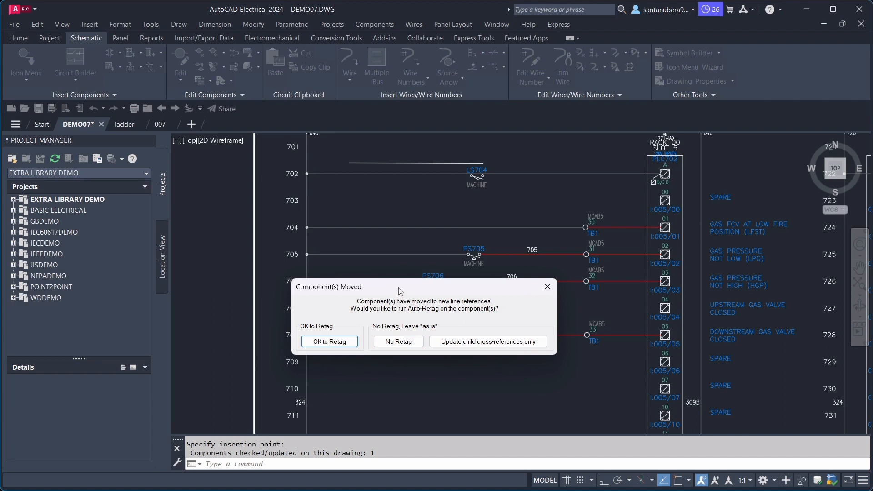
pyautogui.moveTo(398, 288); pyautogui.dragTo(398, 328)
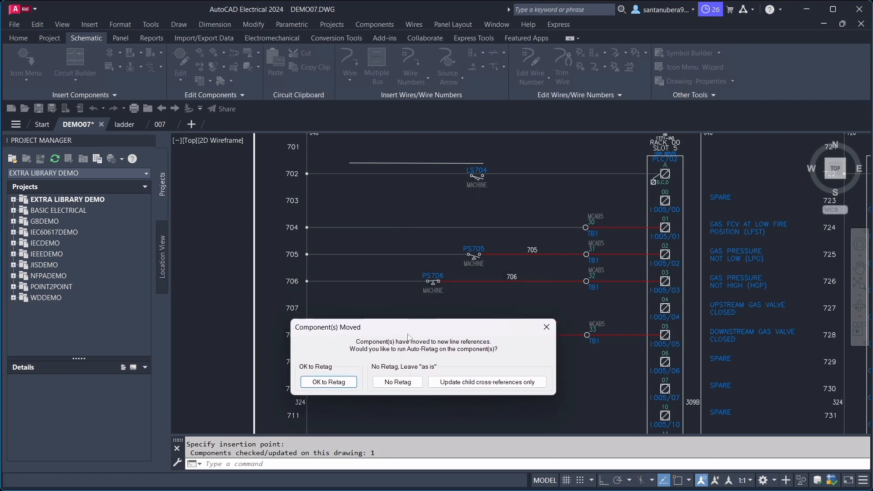
pyautogui.click(326, 382)
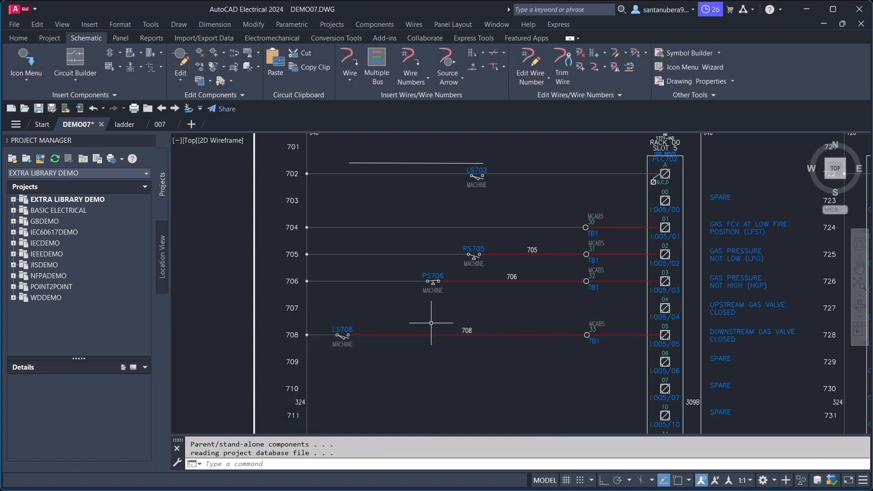
# Undo the move and retag of the limit switch on line 702.
pyautogui.scroll(4, 492, 169)
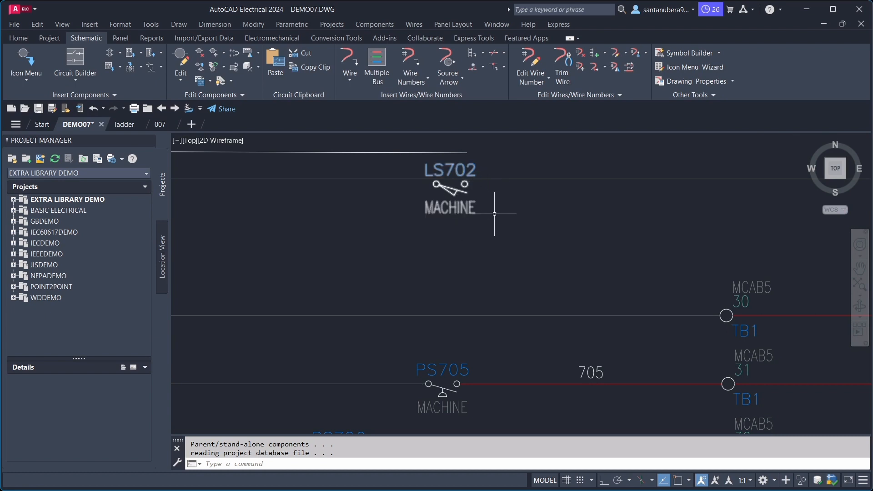
pyautogui.hotkey('ctrl', 'z')
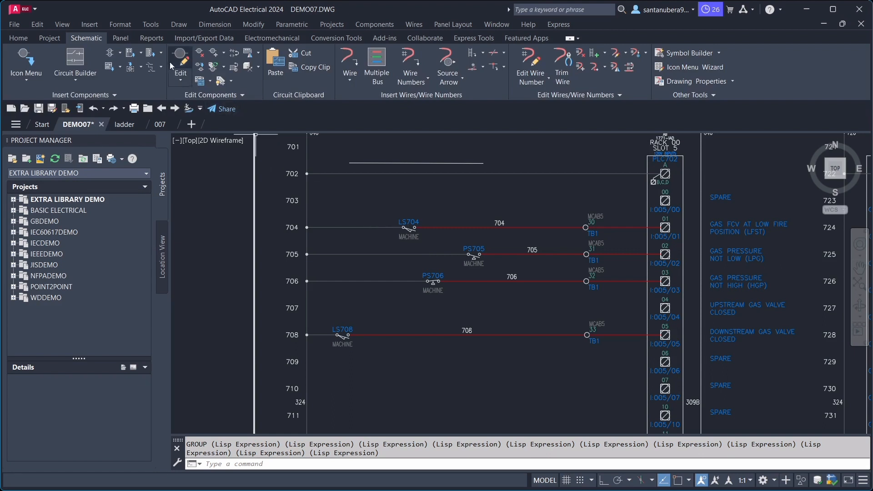
pyautogui.click(225, 54)
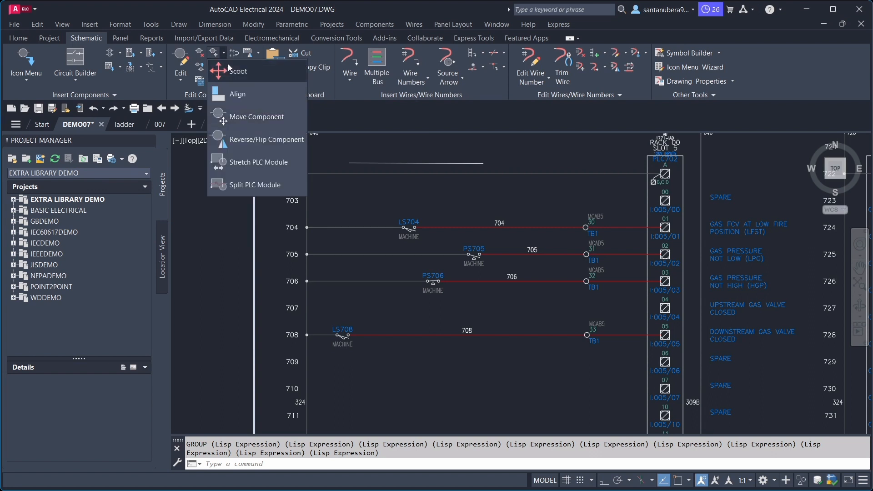
pyautogui.click(237, 93)
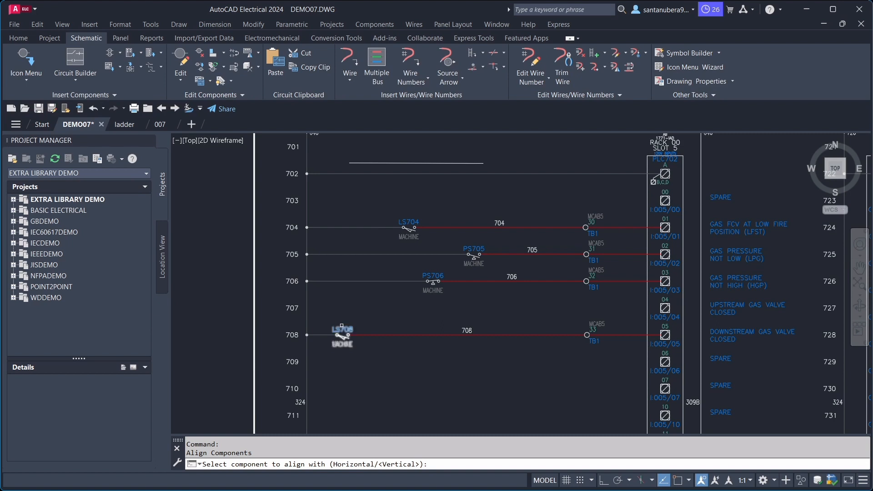
pyautogui.click(342, 330)
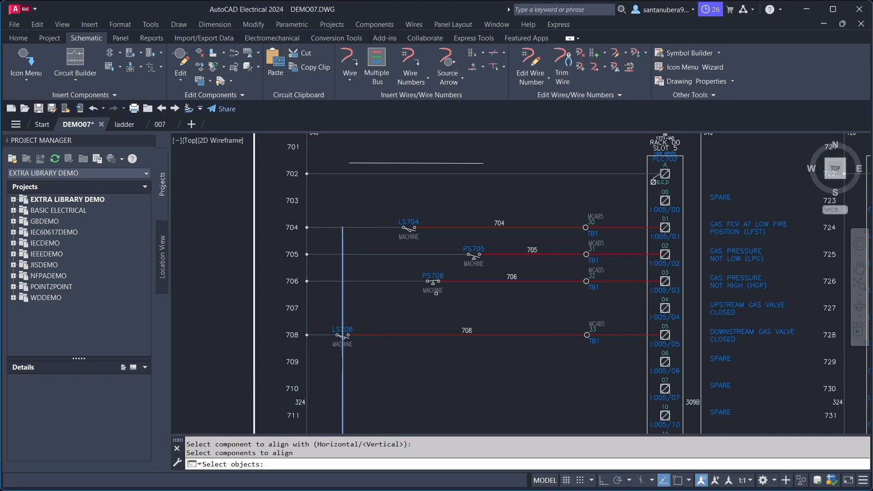
pyautogui.click(436, 289)
pyautogui.click(482, 256)
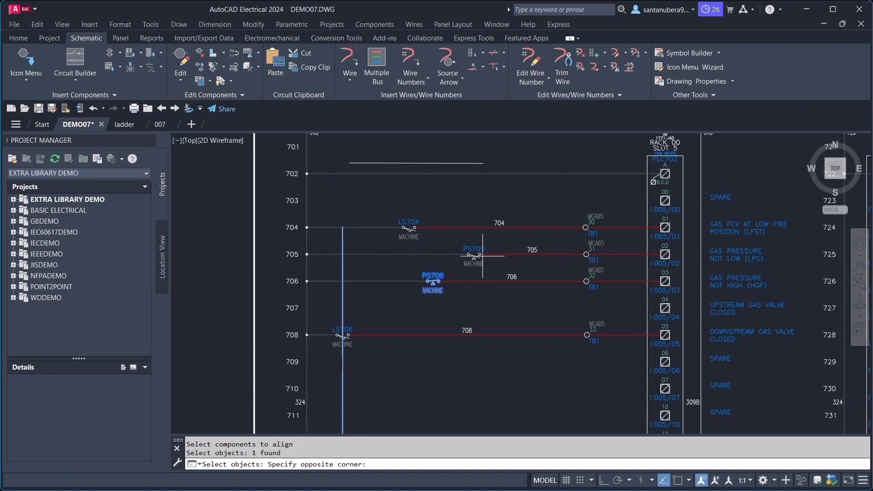
pyautogui.press('Return')
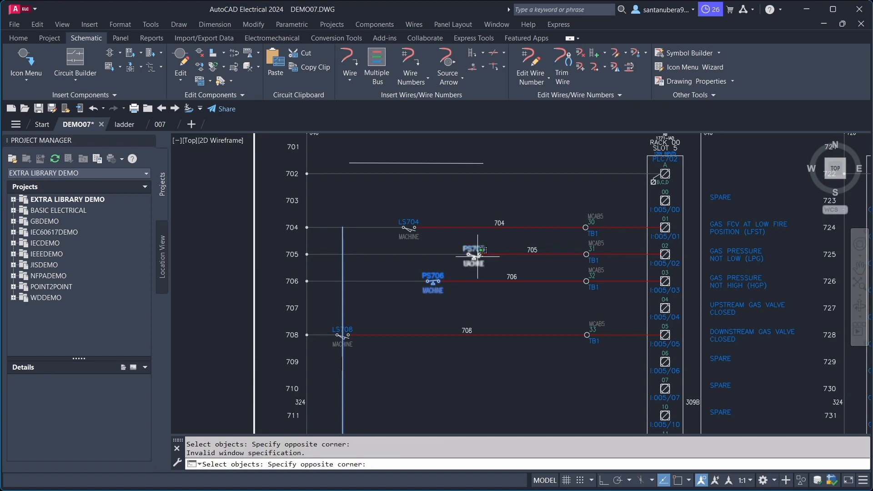
pyautogui.click(362, 243)
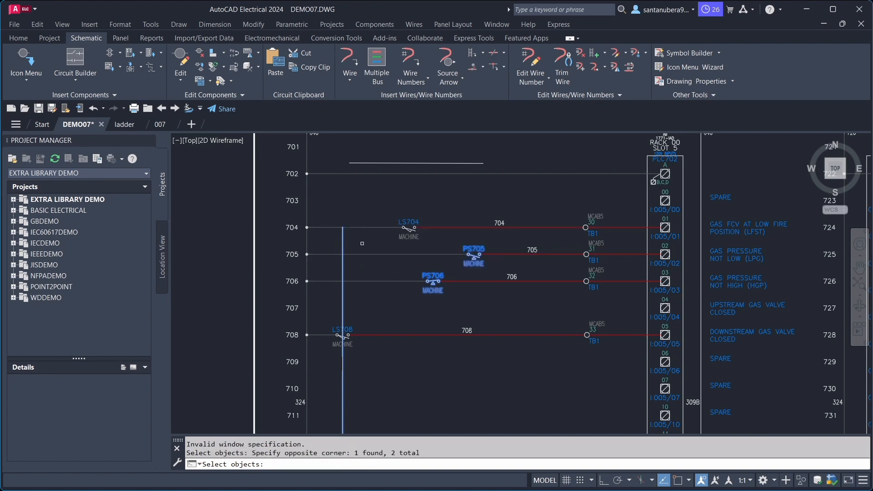
pyautogui.press('Escape')
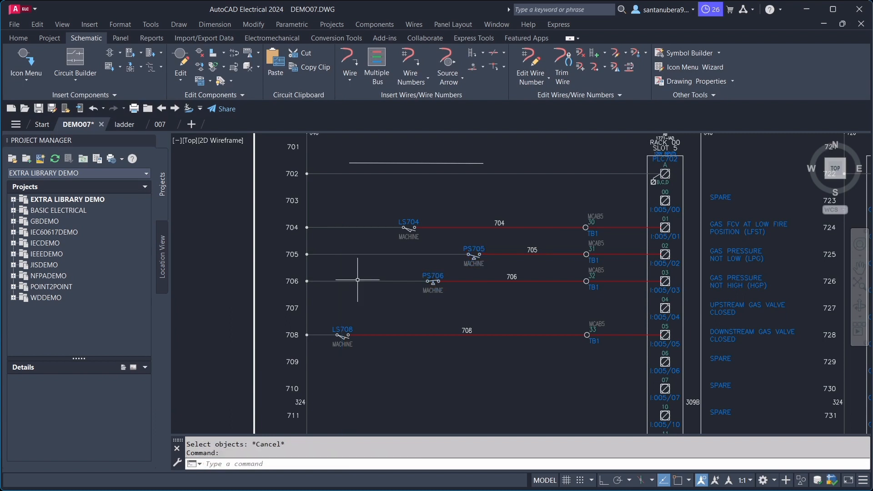
# Align PS706, PS705 and LS704 vertically with limit switch LS708.
pyautogui.click(213, 53)
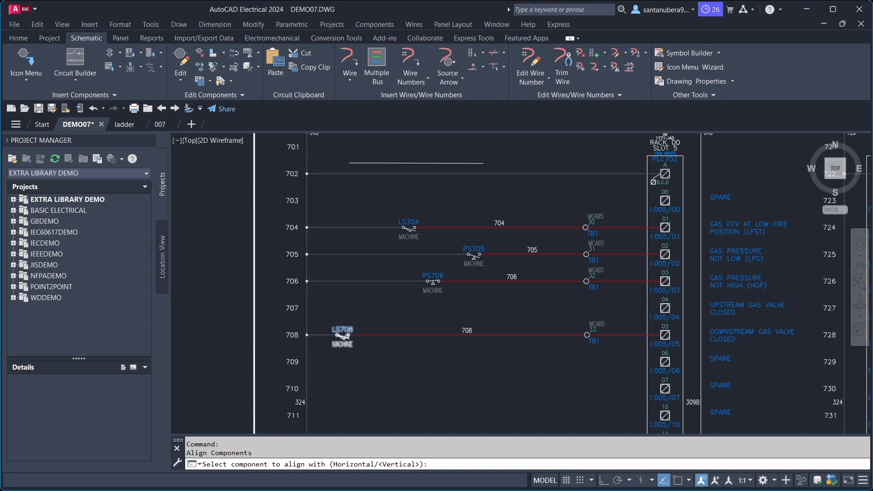
pyautogui.click(342, 336)
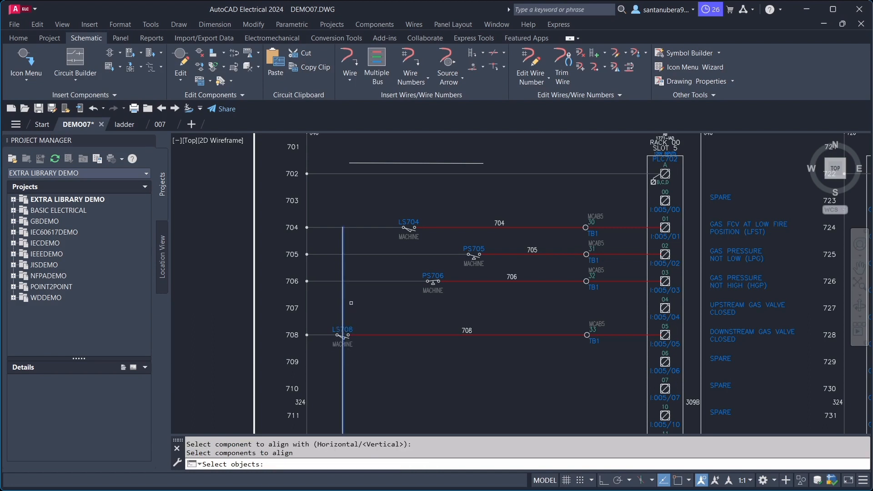
pyautogui.click(432, 283)
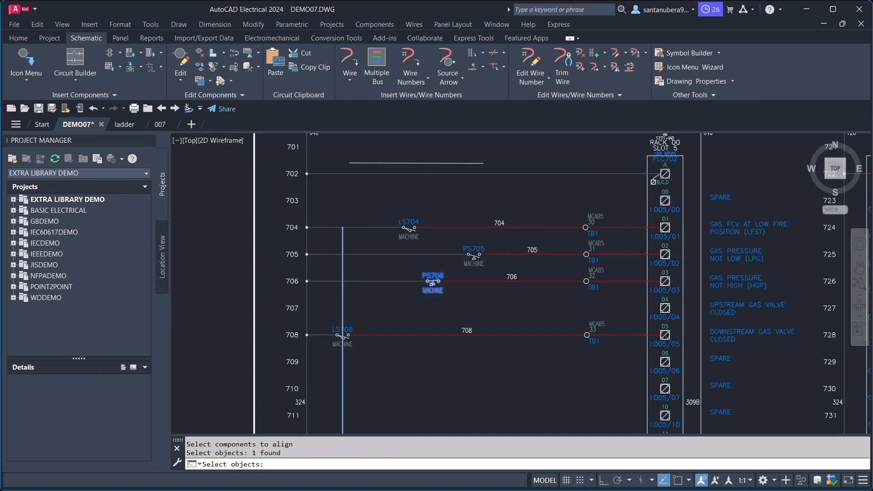
pyautogui.click(473, 258)
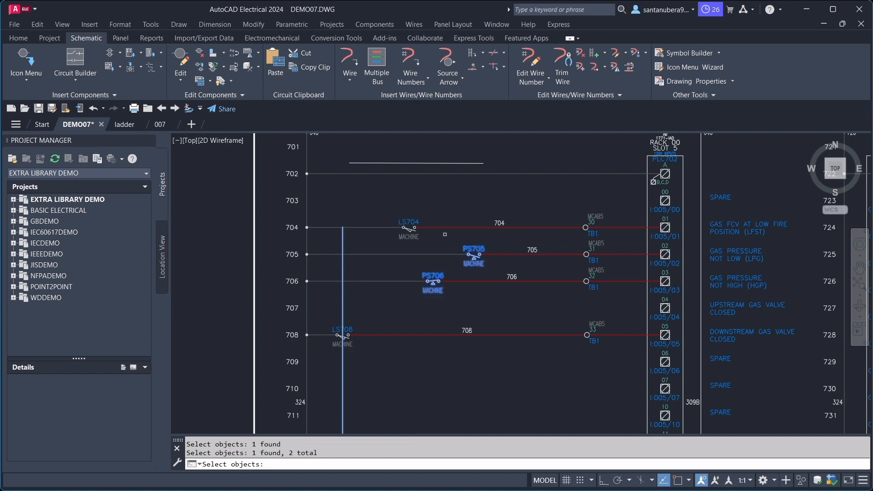
pyautogui.click(406, 223)
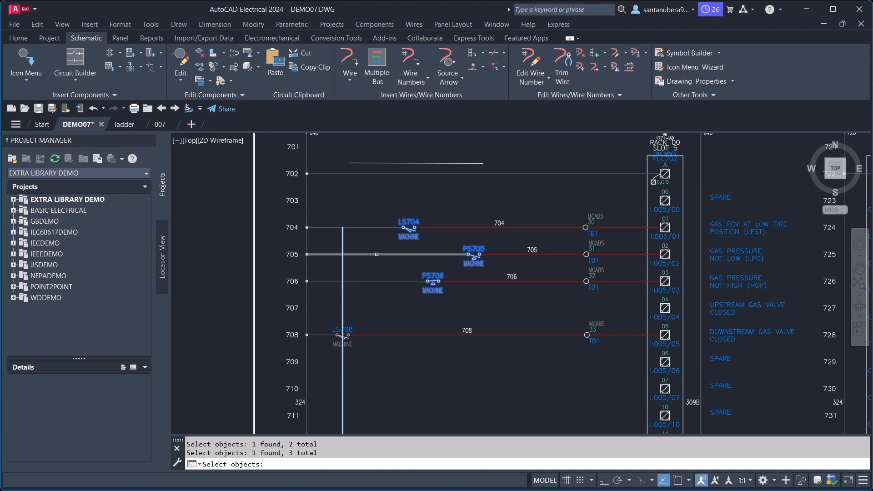
pyautogui.press('Return')
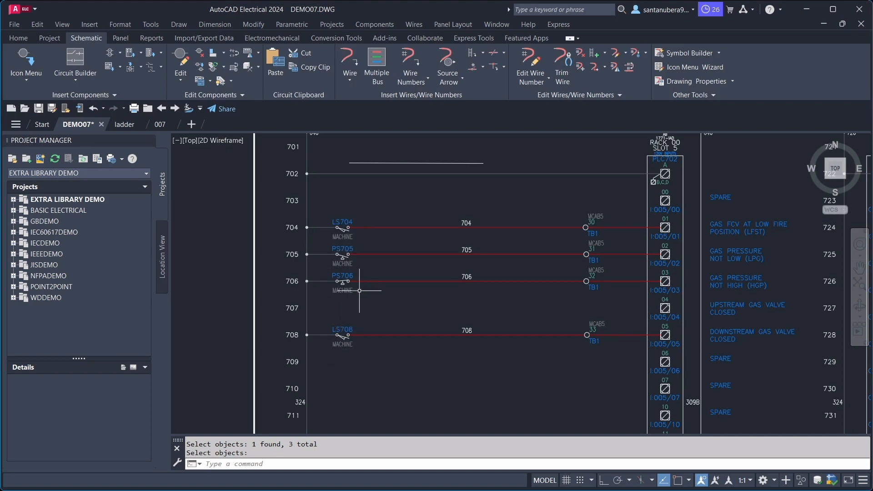
# Reverse pressure switch PS705 on line 705 using the Reverse option of Reverse/Flip Component.
pyautogui.click(224, 56)
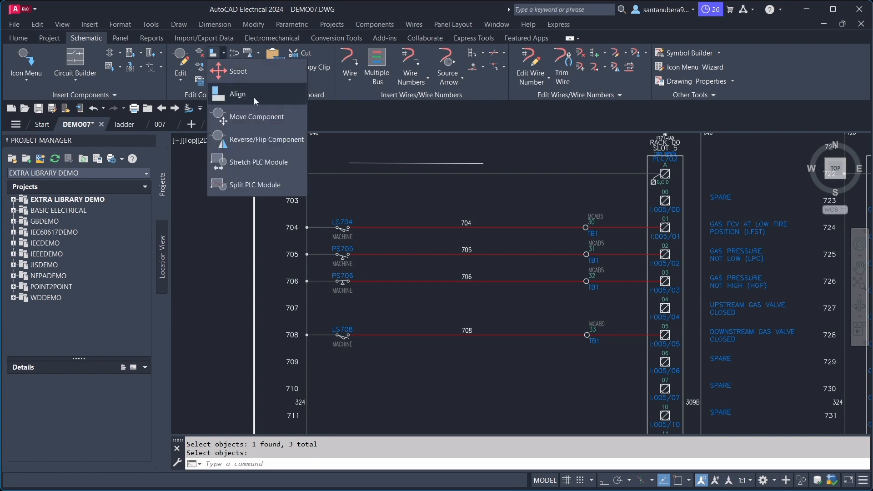
pyautogui.click(276, 142)
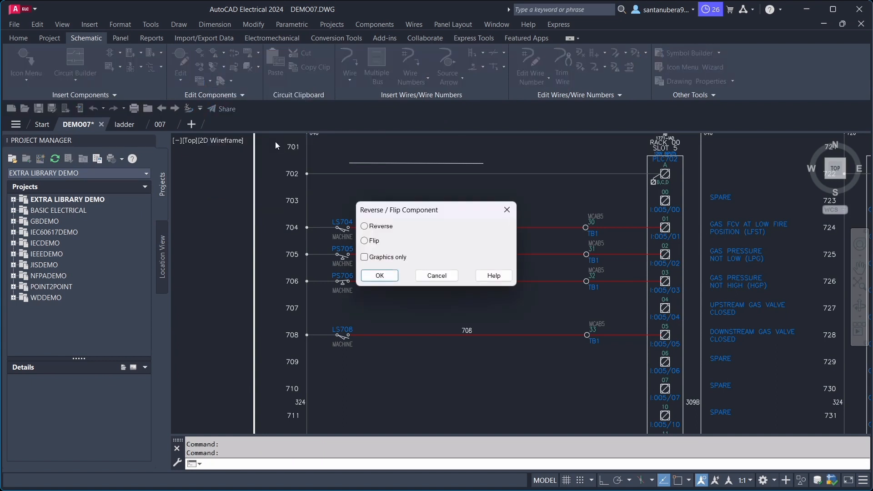
pyautogui.click(365, 227)
pyautogui.click(388, 276)
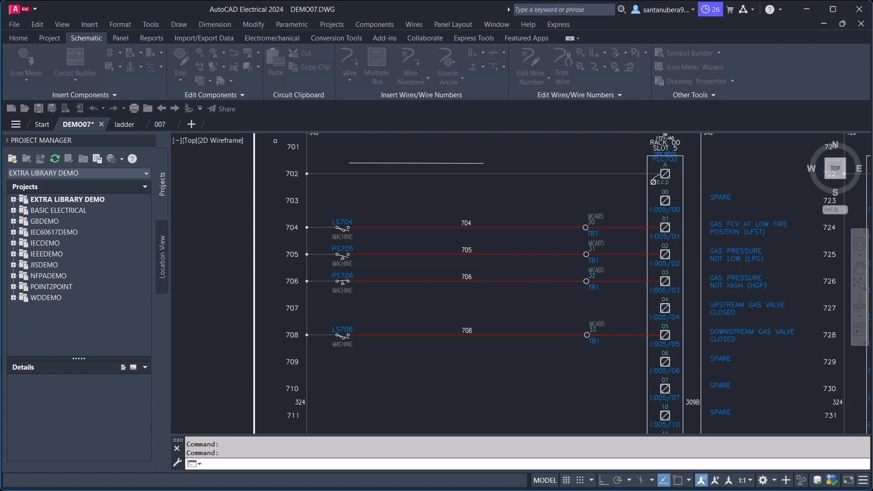
pyautogui.scroll(4, 332, 255)
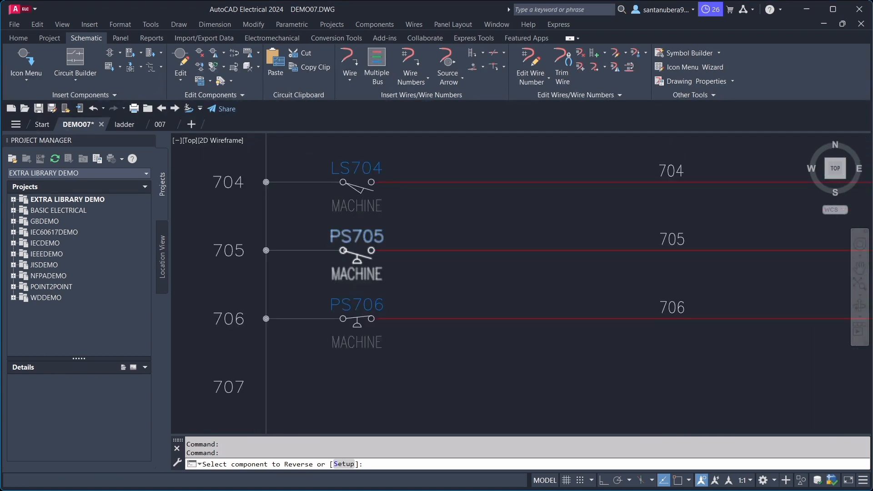
pyautogui.click(344, 250)
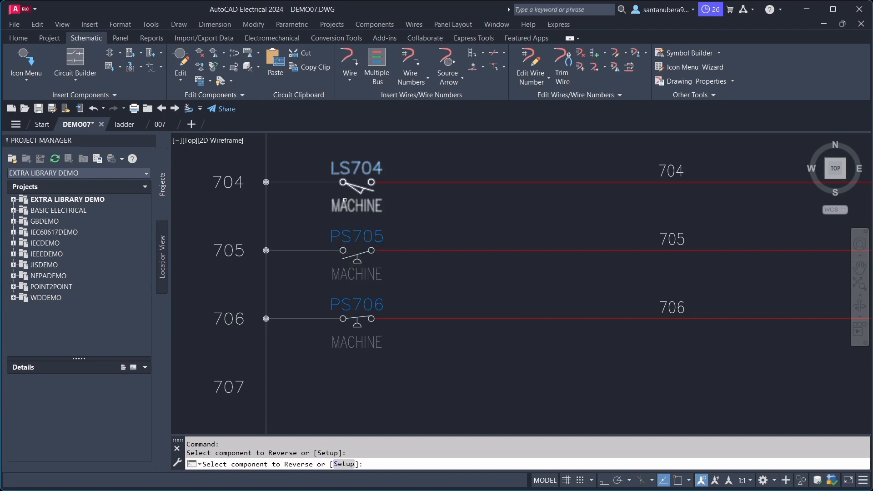
# Reverse limit switch LS704 on line 704 and pressure switch PS706 on line 706.
pyautogui.click(347, 184)
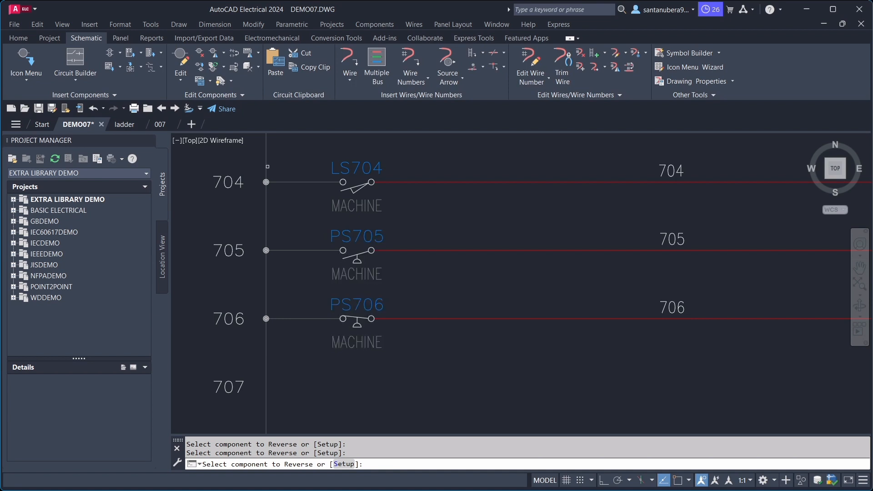
# Flip limit switch LS704 and pressure switch PS705 across their wires using the Flip option of Reverse/Flip Component.
pyautogui.click(212, 56)
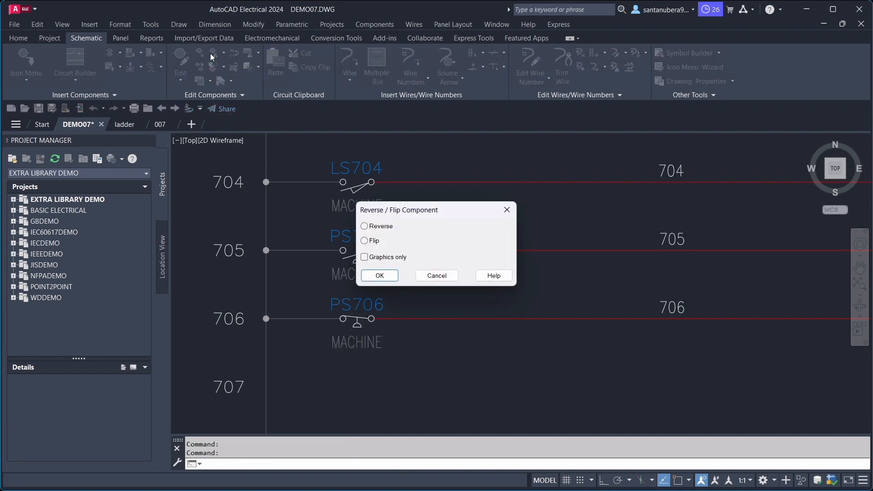
pyautogui.click(364, 226)
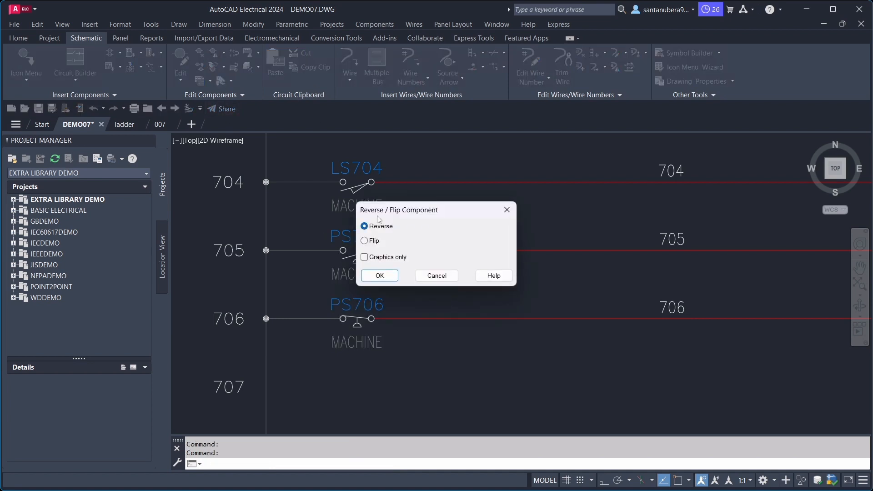
pyautogui.click(365, 241)
pyautogui.click(380, 275)
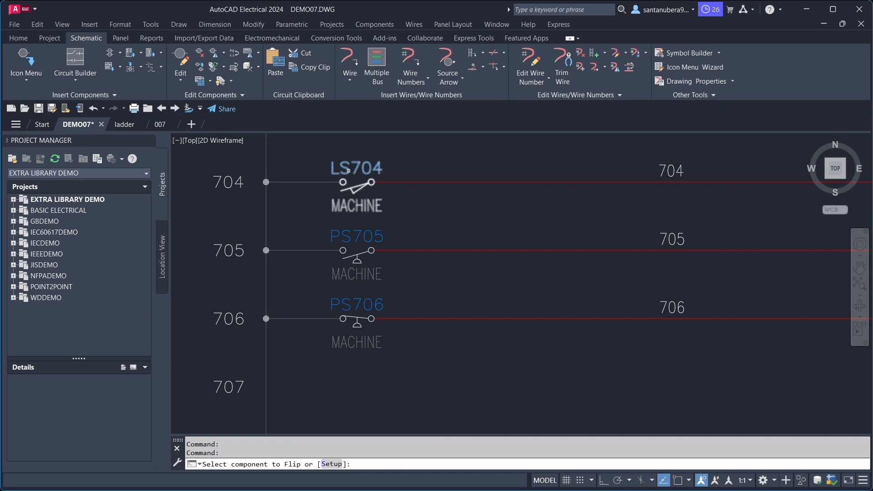
pyautogui.click(348, 170)
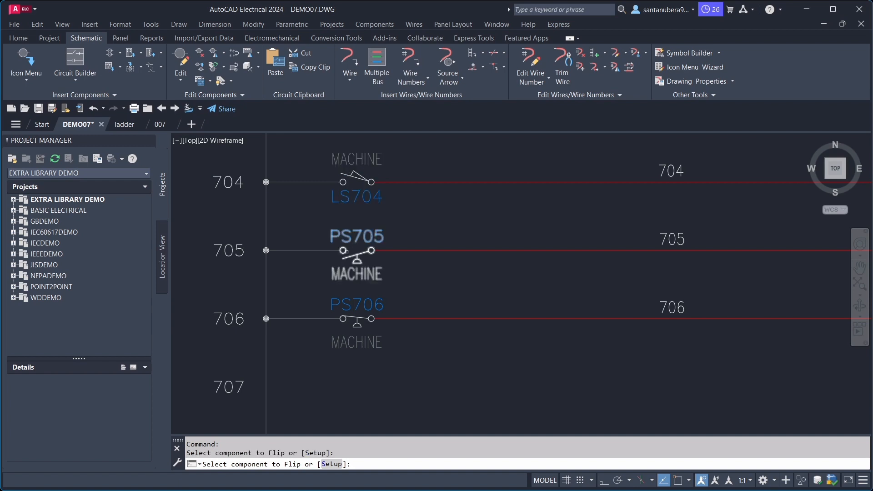
pyautogui.click(346, 250)
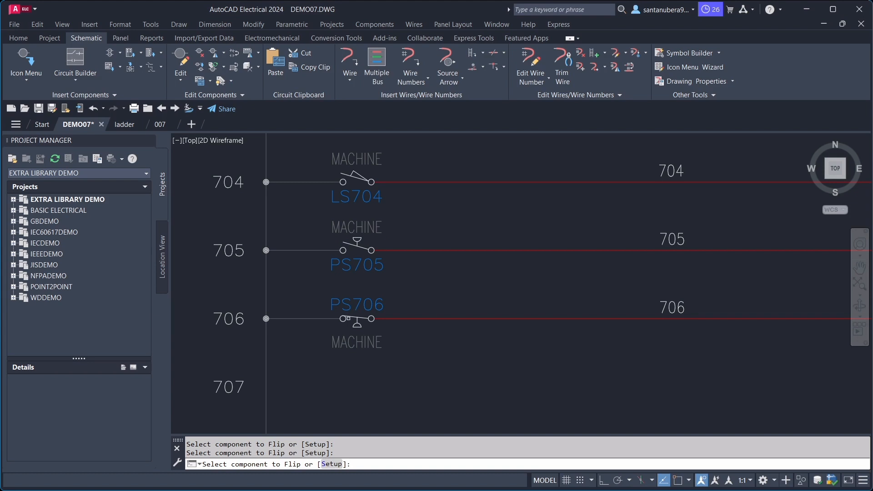
# Flip pressure switch PS706 on line 706 across its wire and end the Reverse/Flip Component command.
pyautogui.press('Return')
pyautogui.press('Return')
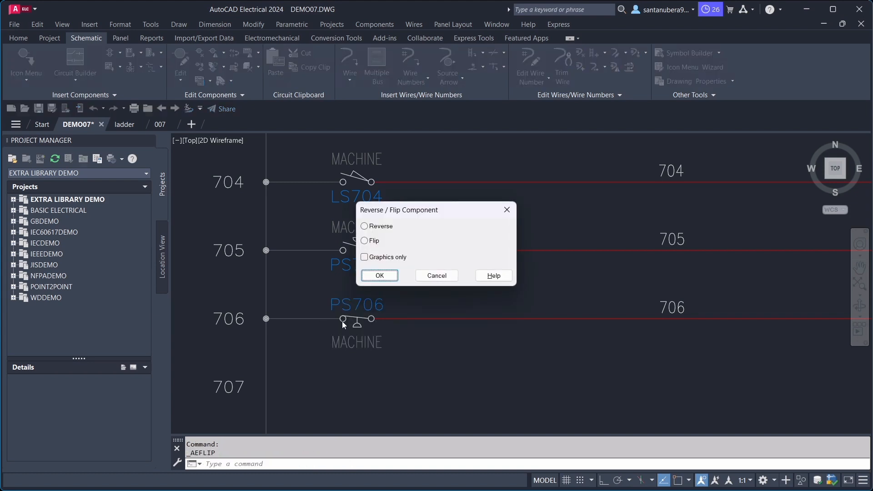
pyautogui.click(379, 276)
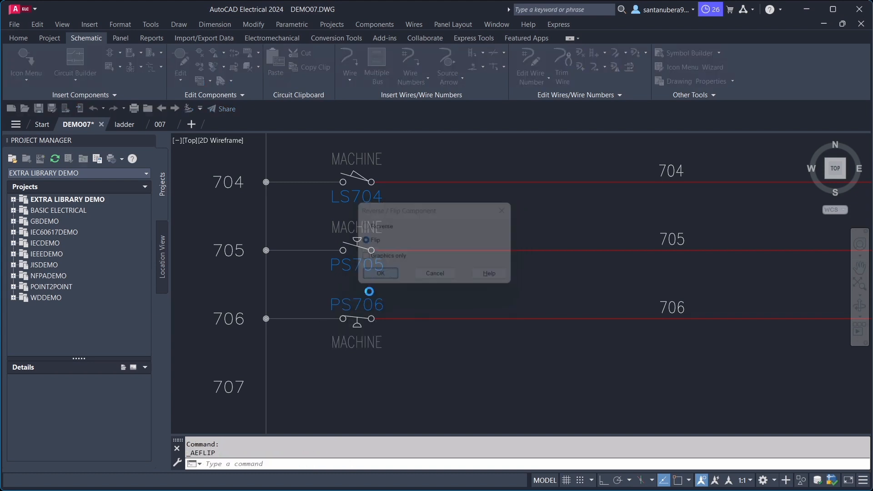
pyautogui.click(363, 304)
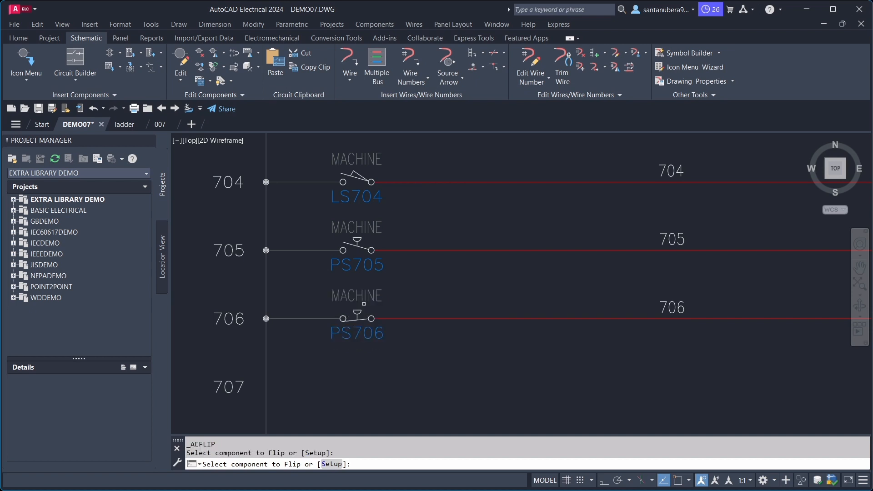
pyautogui.click(223, 56)
pyautogui.click(224, 57)
pyautogui.click(224, 56)
pyautogui.press('Return')
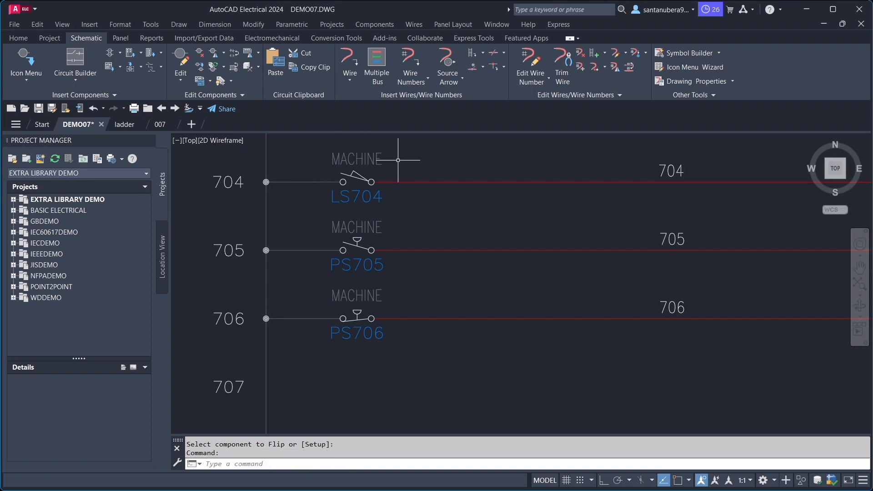
# Review the component editing commands offered for limit switch LS704 and dismiss them without choosing one.
pyautogui.rightClick(372, 158)
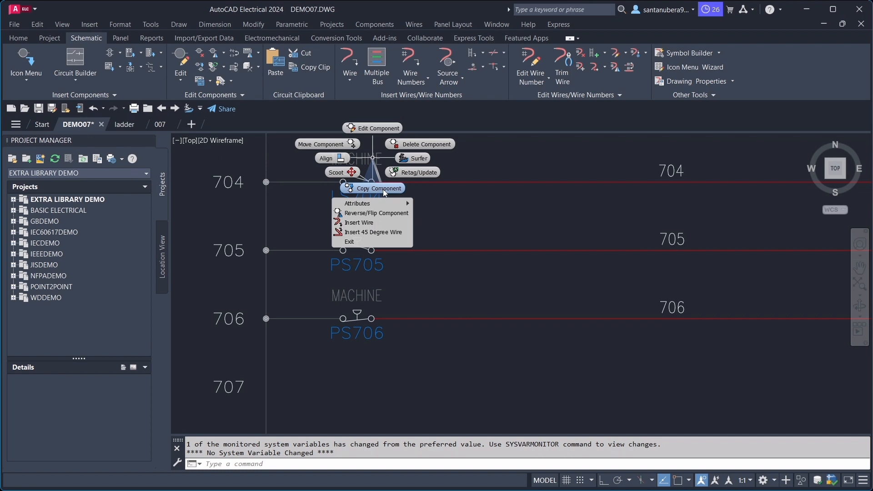
pyautogui.rightClick(447, 203)
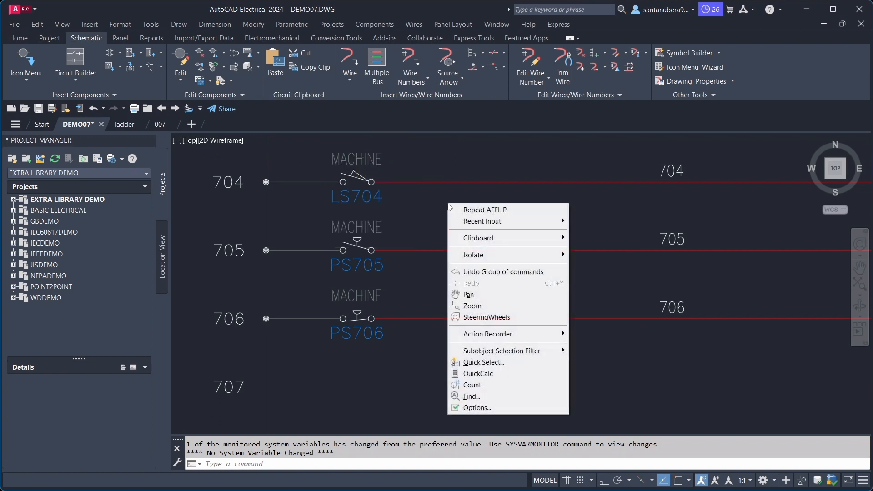
pyautogui.click(436, 210)
pyautogui.click(436, 209)
pyautogui.click(433, 227)
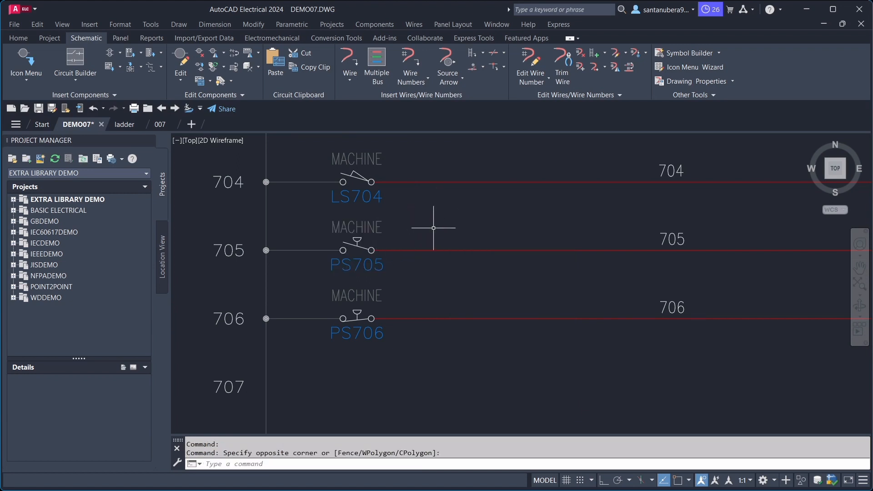